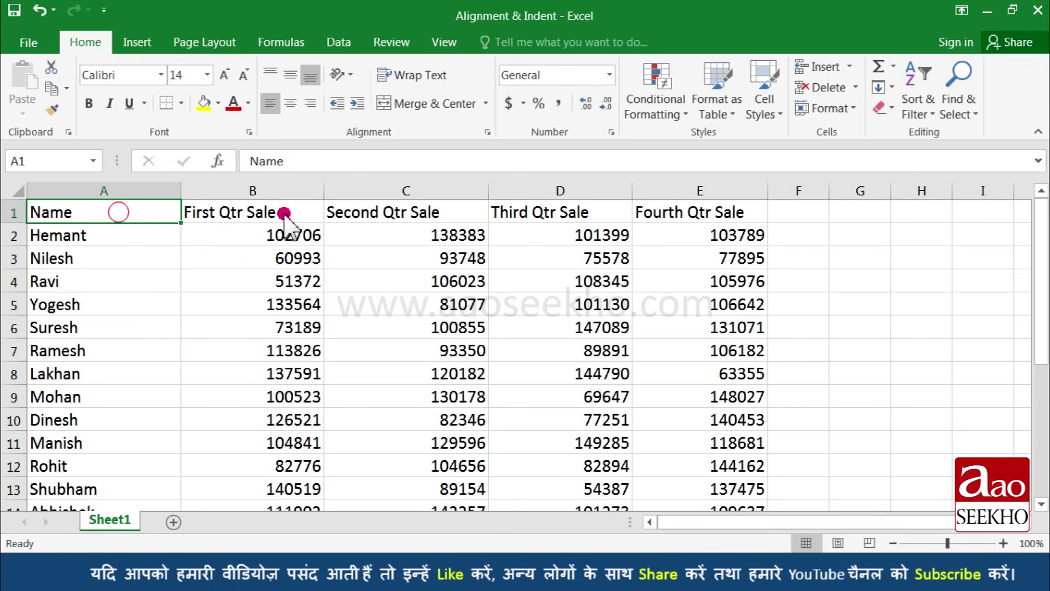
Center the header labels in A1:E1 horizontally
left_click_drag(171, 211, 684, 212)
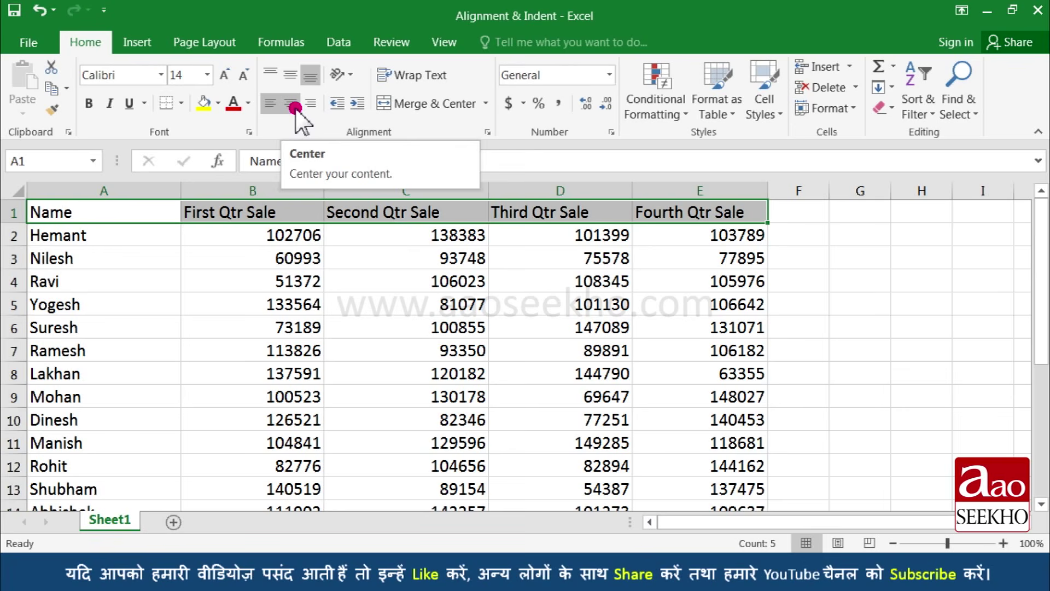
left_click(295, 108)
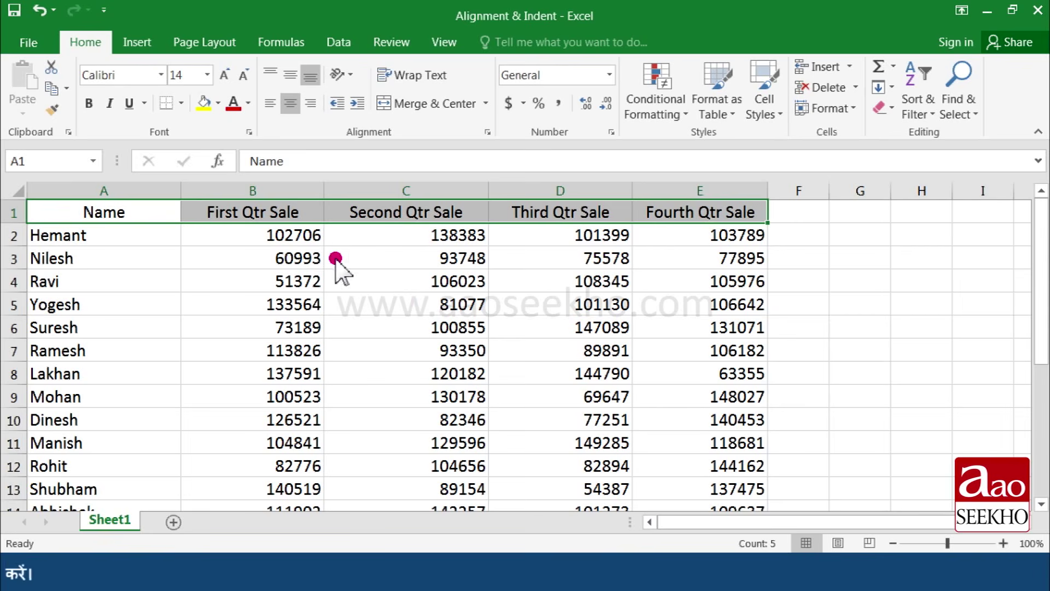
left_click(367, 328)
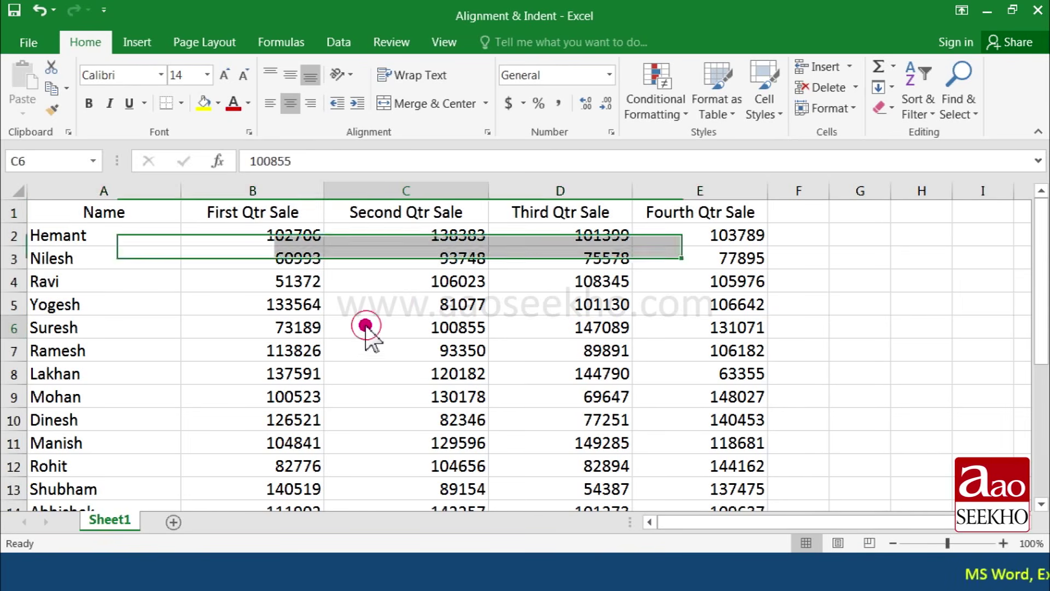
Center the quarterly sales figures in B2:E18 horizontally
left_click(291, 235)
left_click_drag(290, 235, 629, 368)
scroll(629, 355, "down", 1)
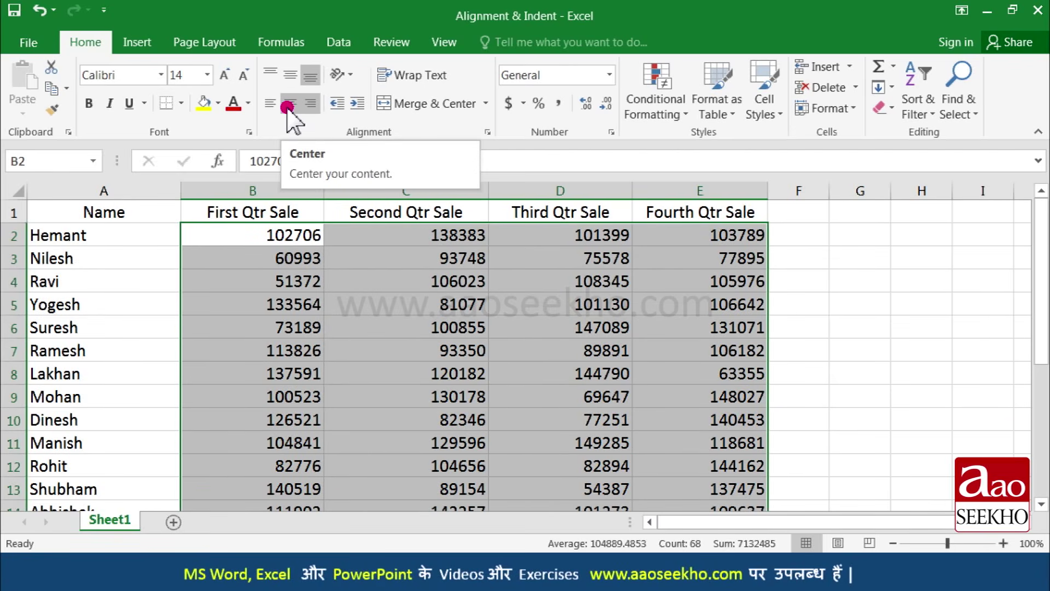
left_click(288, 107)
left_click(279, 302)
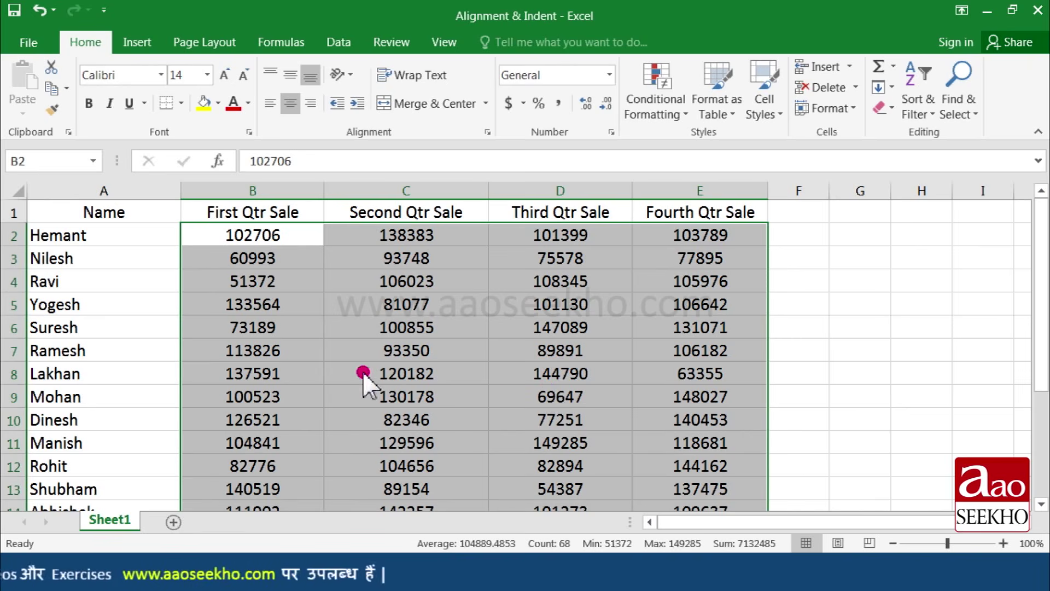
Try left and right alignment on the quarterly sales figures, and return them to center alignment
left_click(268, 107)
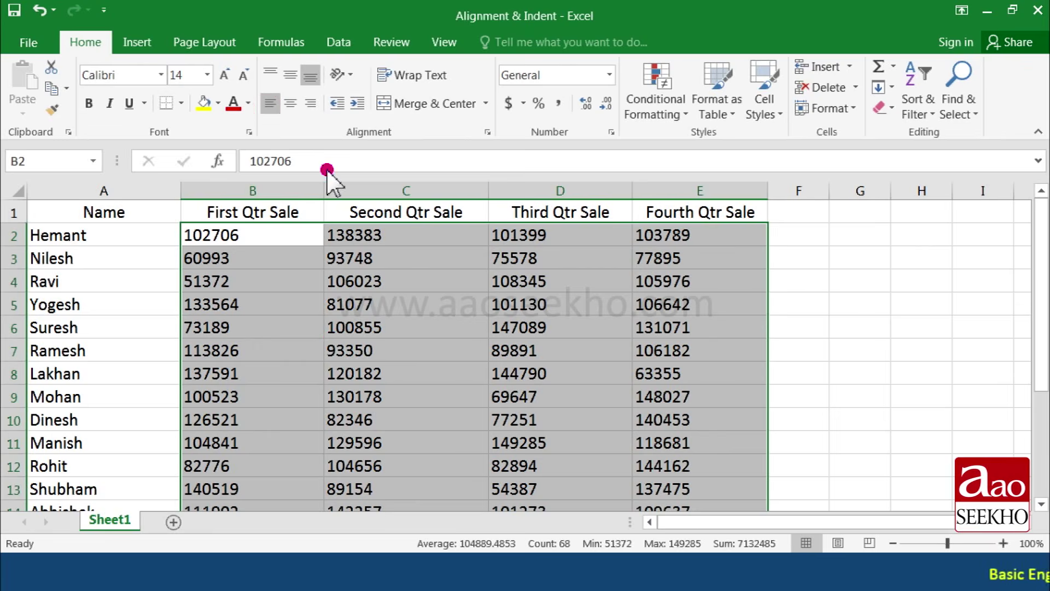
left_click(316, 110)
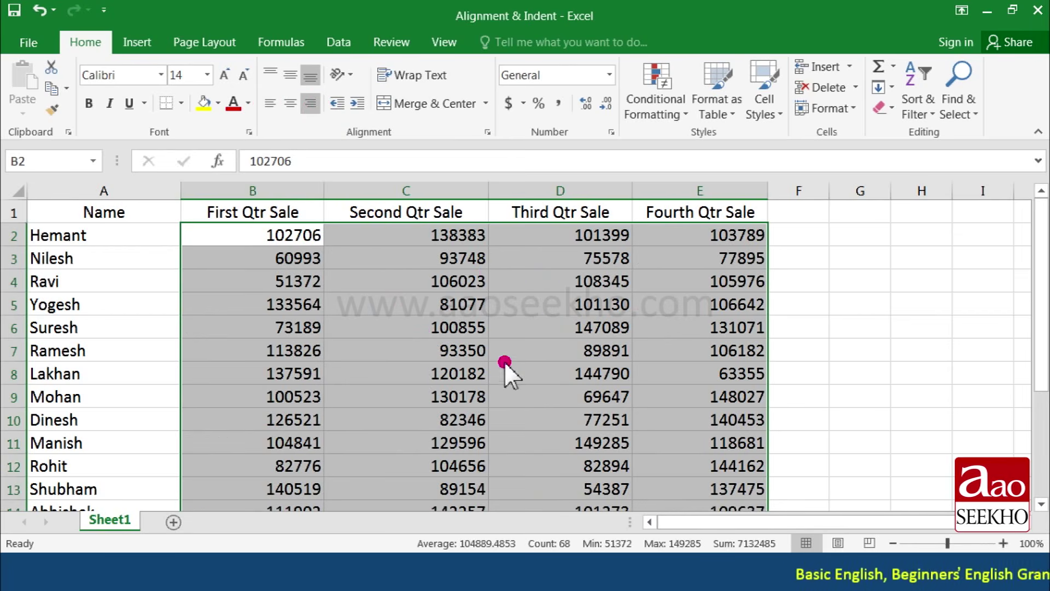
left_click(291, 104)
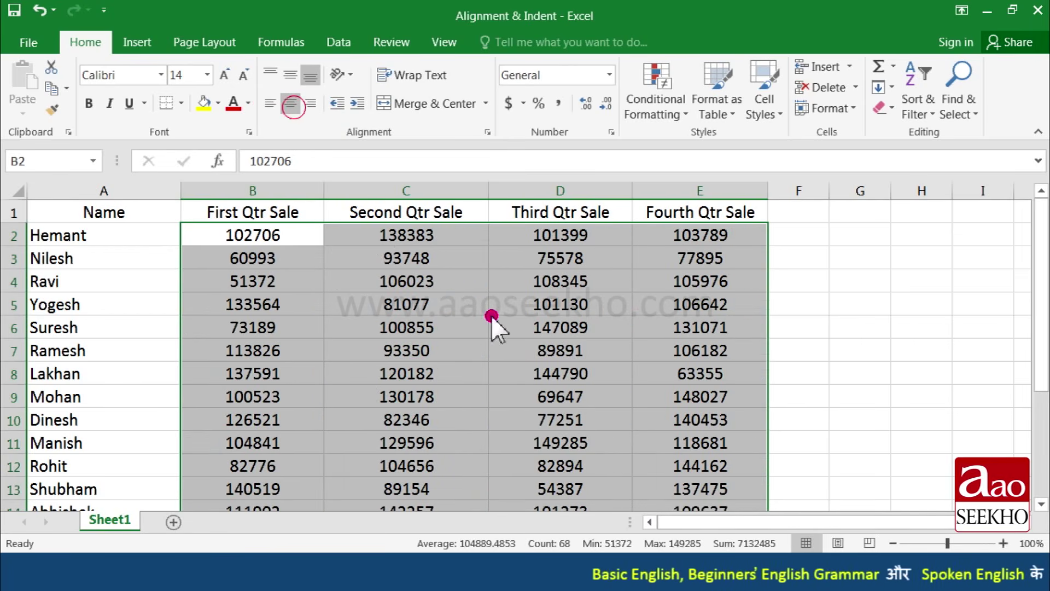
key("Down")
key("Down")
key("Down")
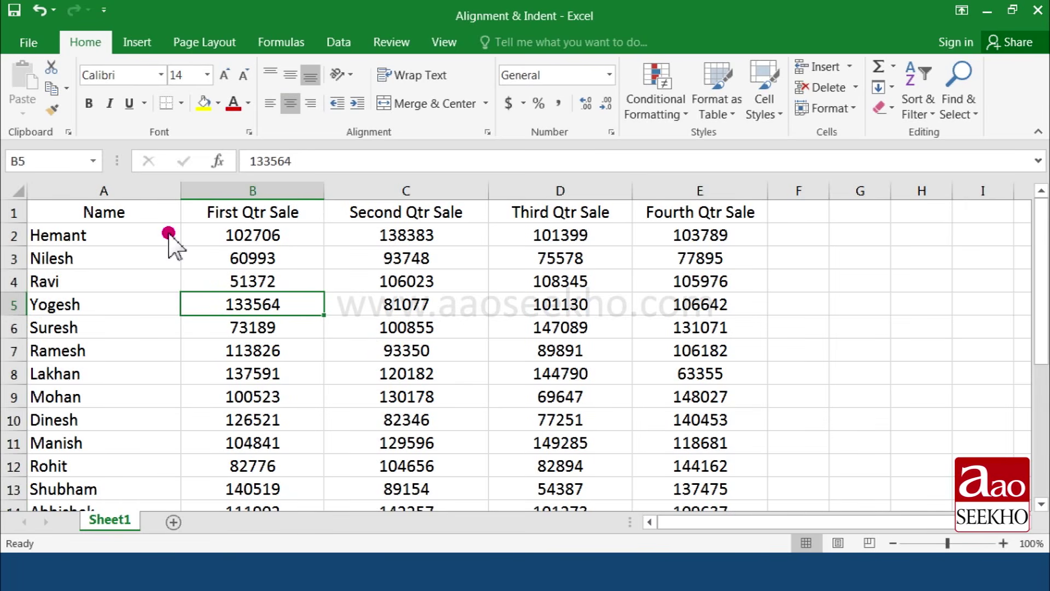
Increase the height of header row 1 to about three times the height of a data row
left_click_drag(22, 224, 20, 272)
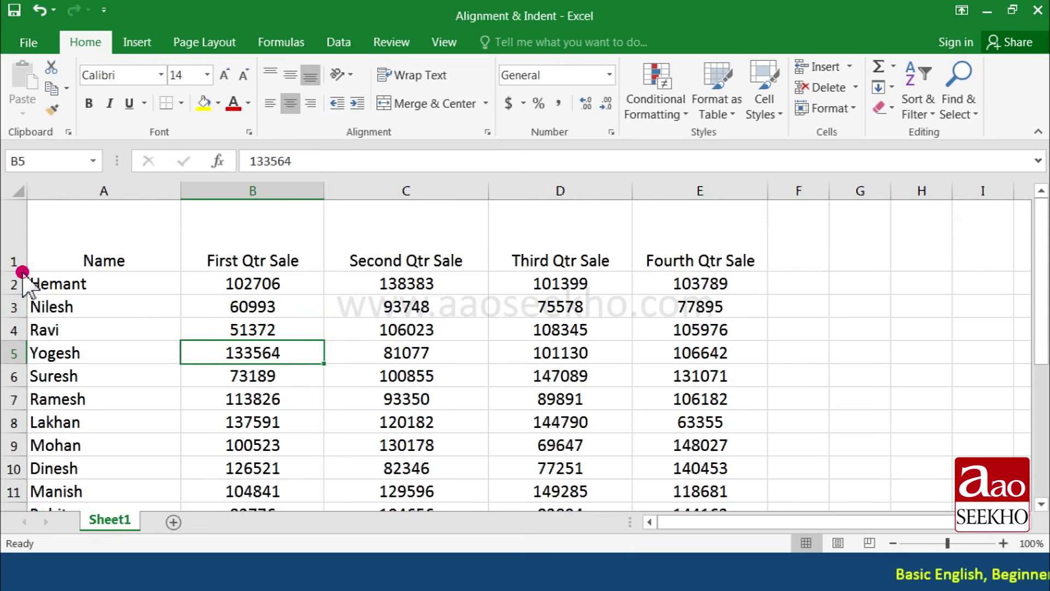
left_click(379, 327)
left_click(267, 260)
left_click(141, 253)
left_click(257, 256)
left_click(377, 252)
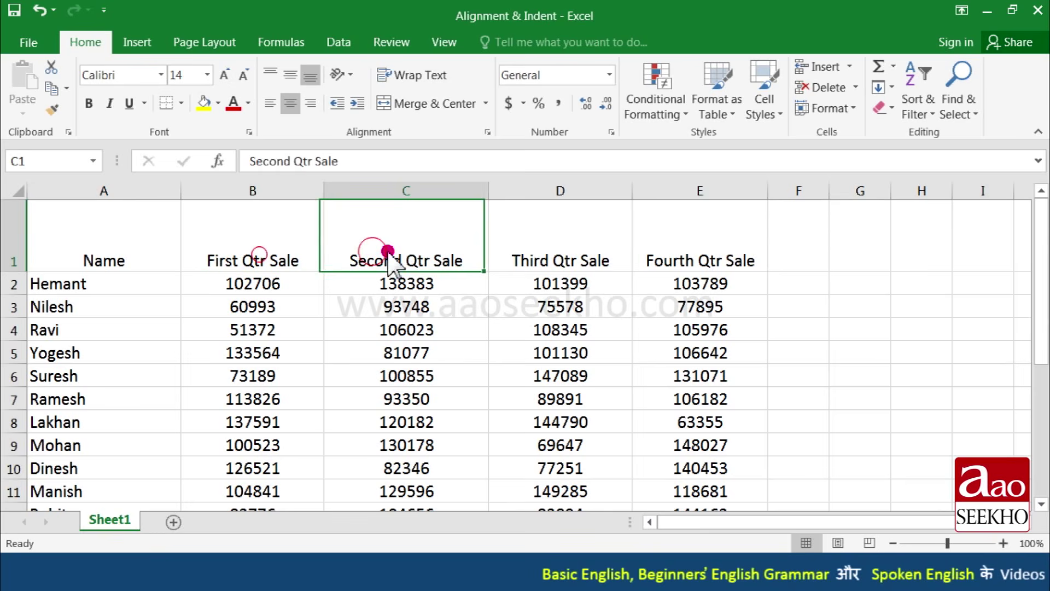
left_click(541, 254)
left_click(655, 260)
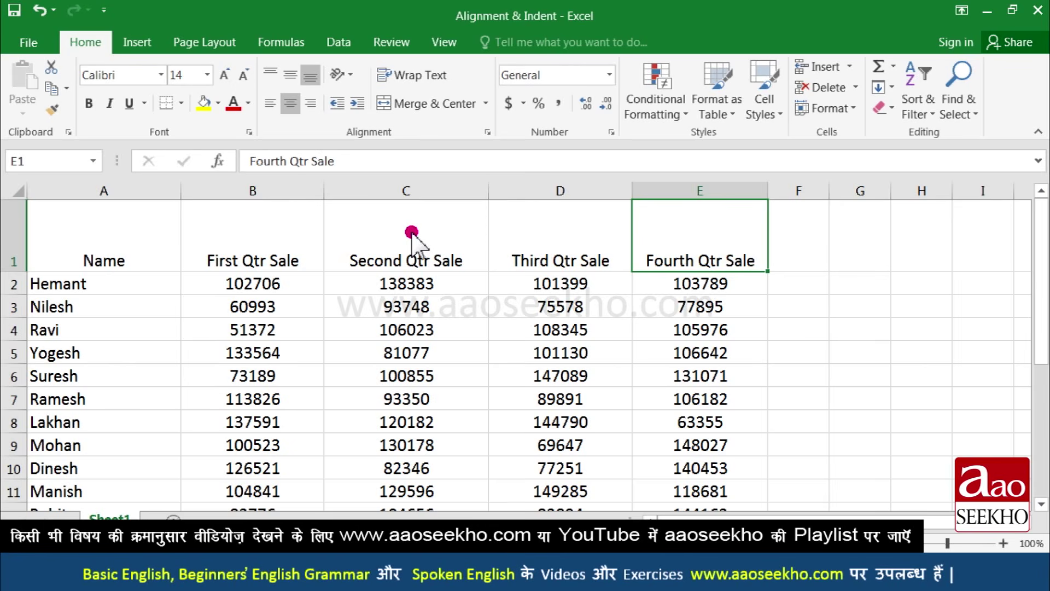
Middle-align the header labels in A1:E1 vertically
left_click_drag(159, 240, 684, 257)
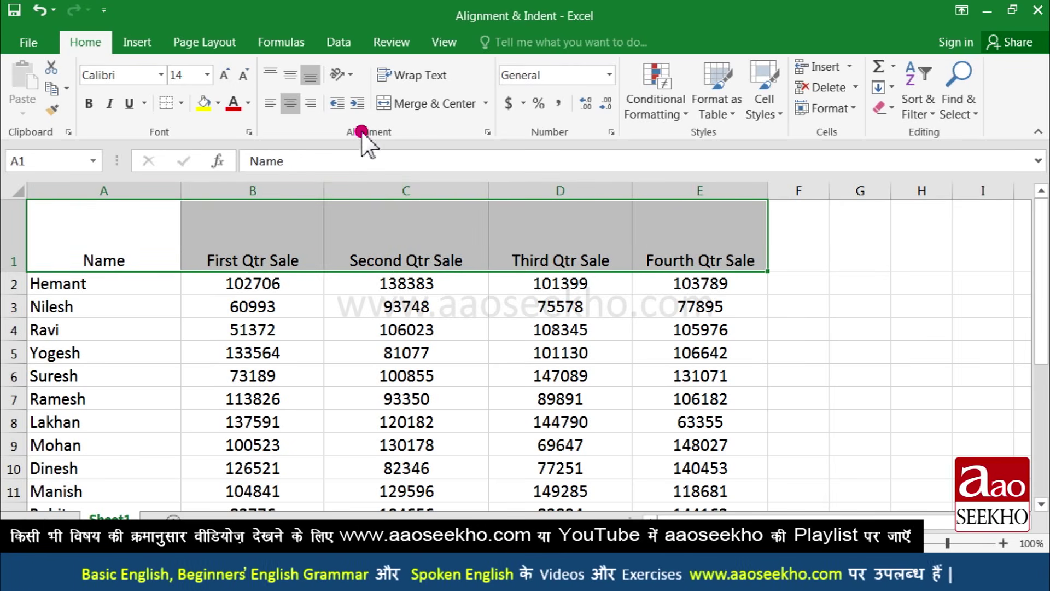
left_click(291, 76)
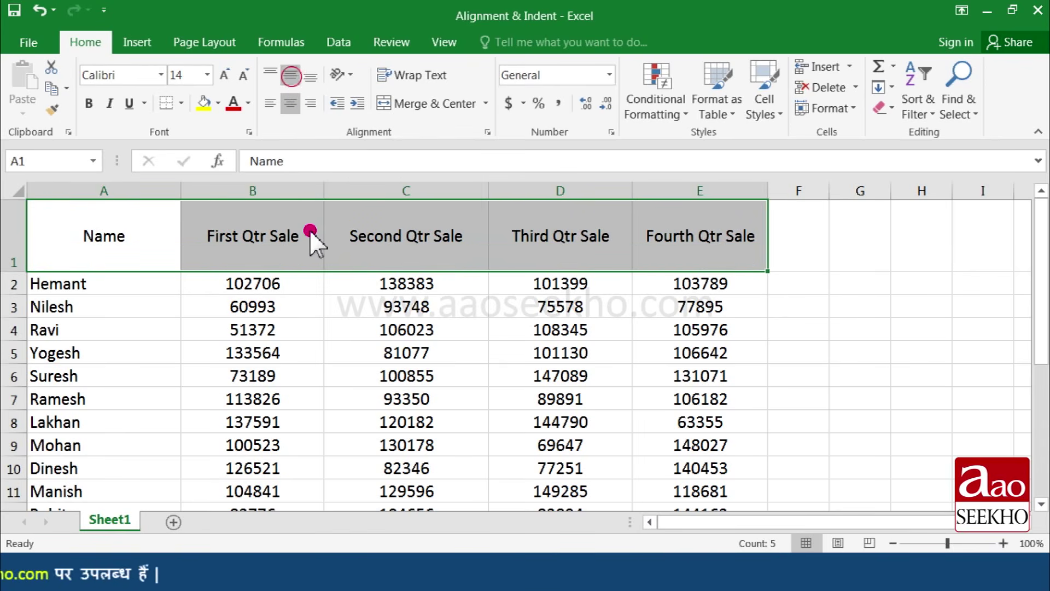
left_click(309, 241)
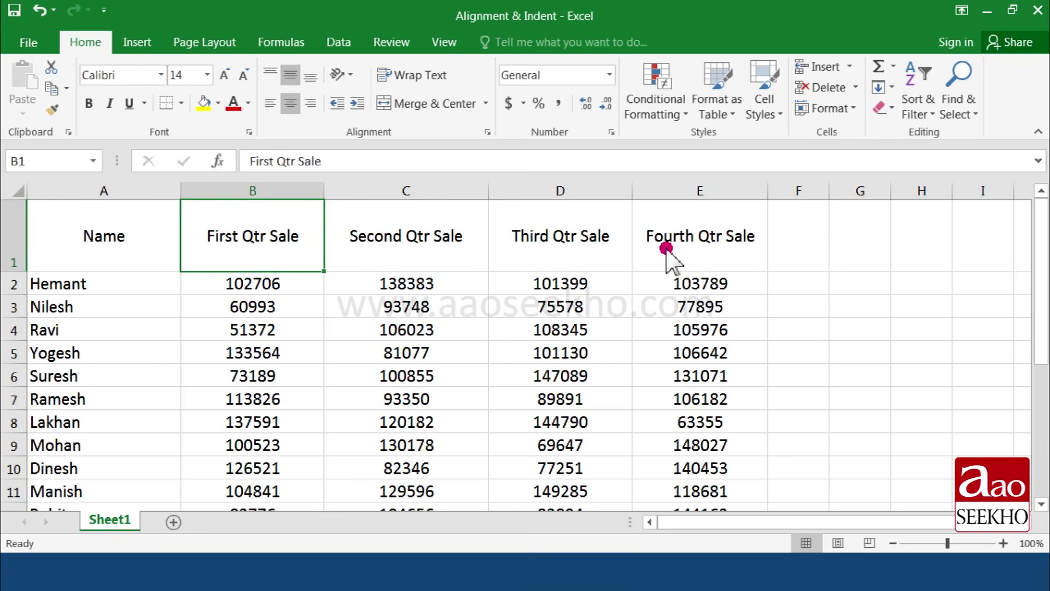
Try bottom and top alignment on the headers in A1:E1, and return them to middle alignment
left_click_drag(88, 246, 647, 258)
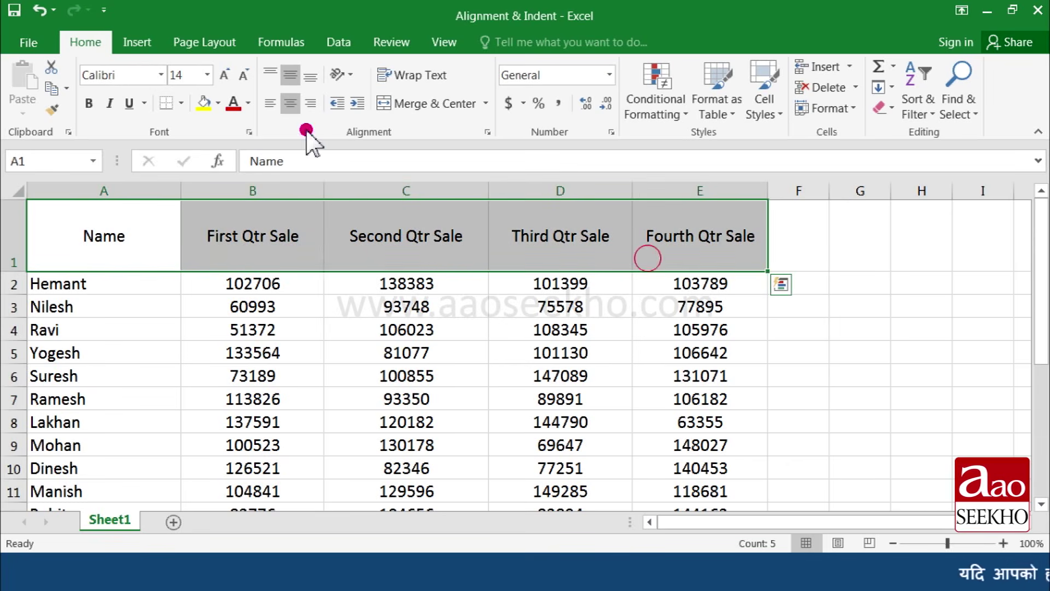
left_click(310, 77)
left_click(270, 73)
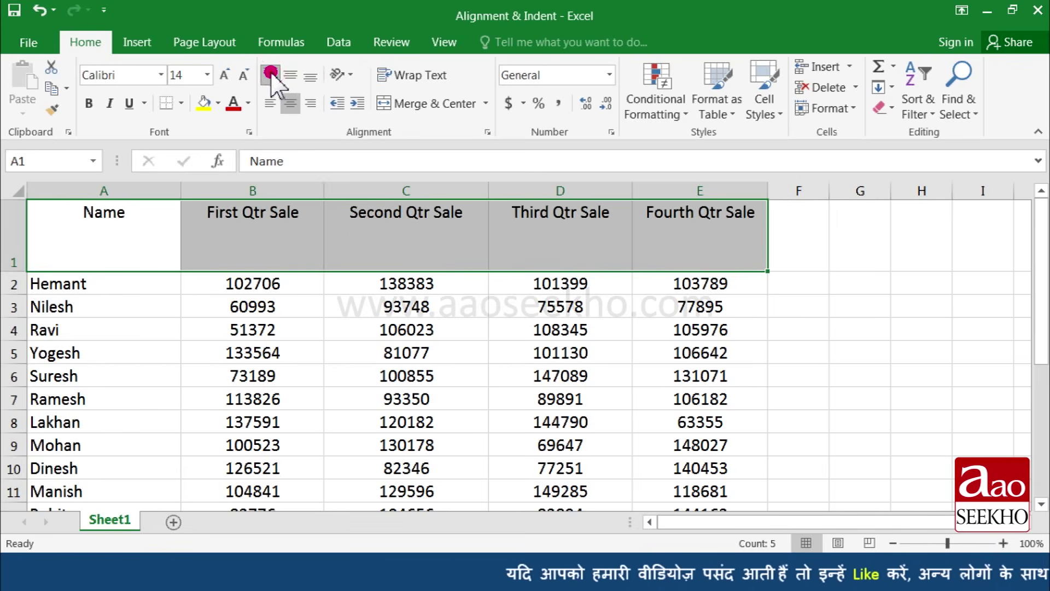
left_click(270, 73)
left_click(271, 73)
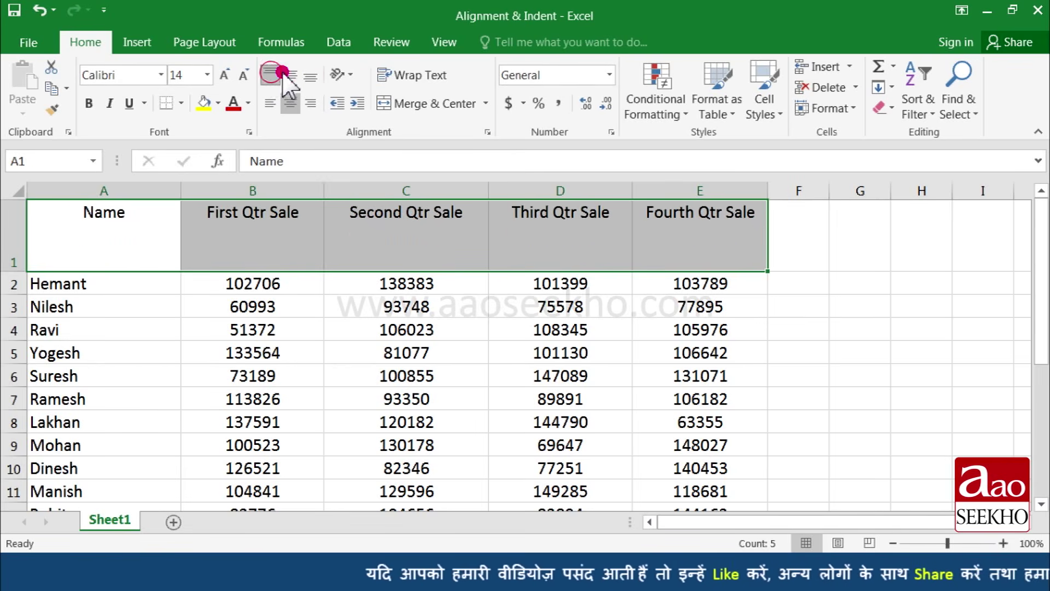
double_click(290, 75)
left_click(290, 75)
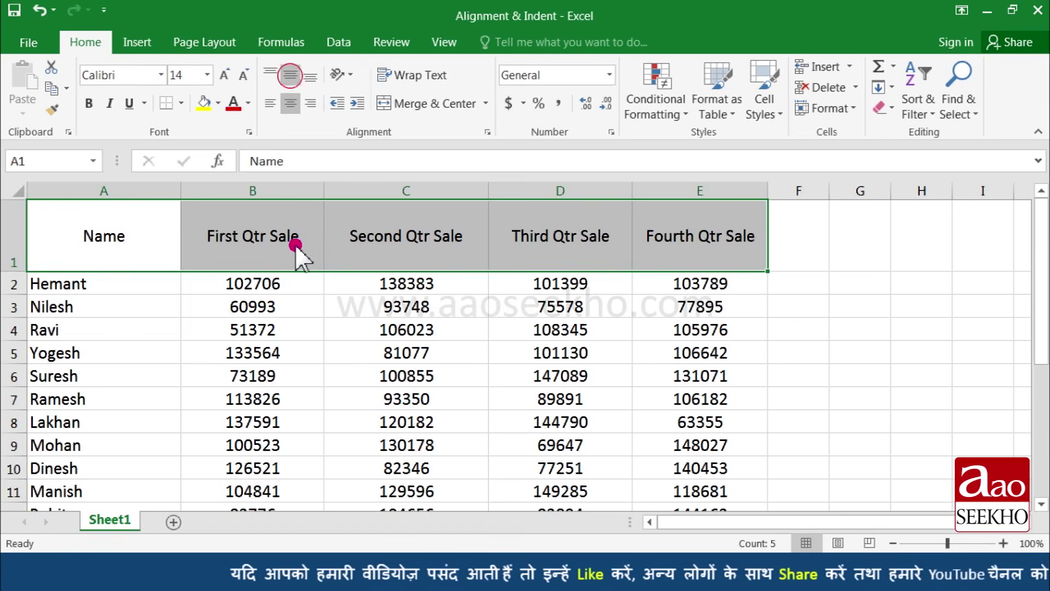
left_click(298, 285)
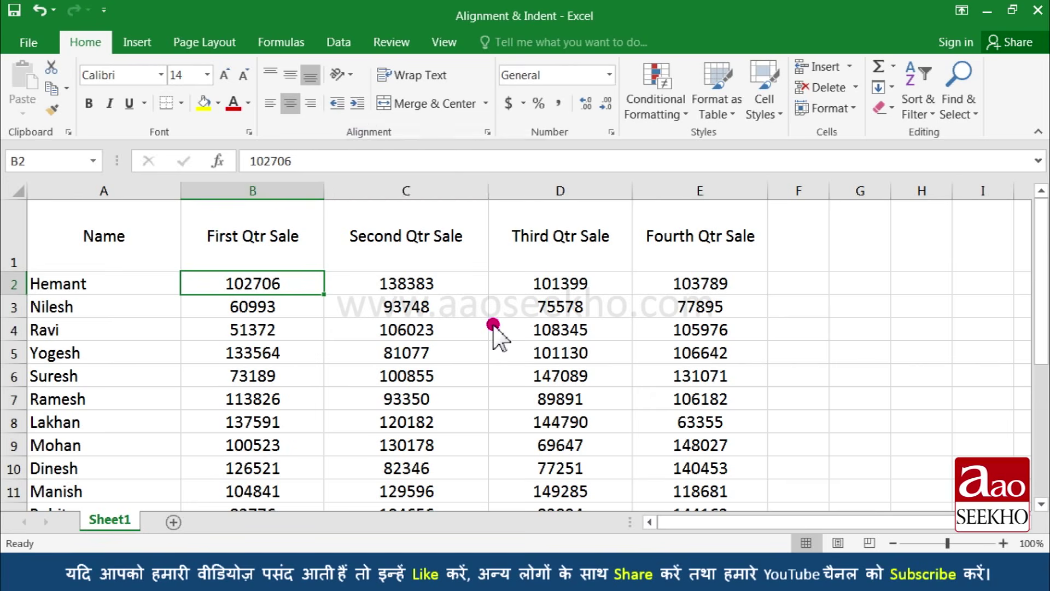
Enter "Authorised Signature" in cell D20 below the table at font size 18
scroll(492, 306, "down", 5)
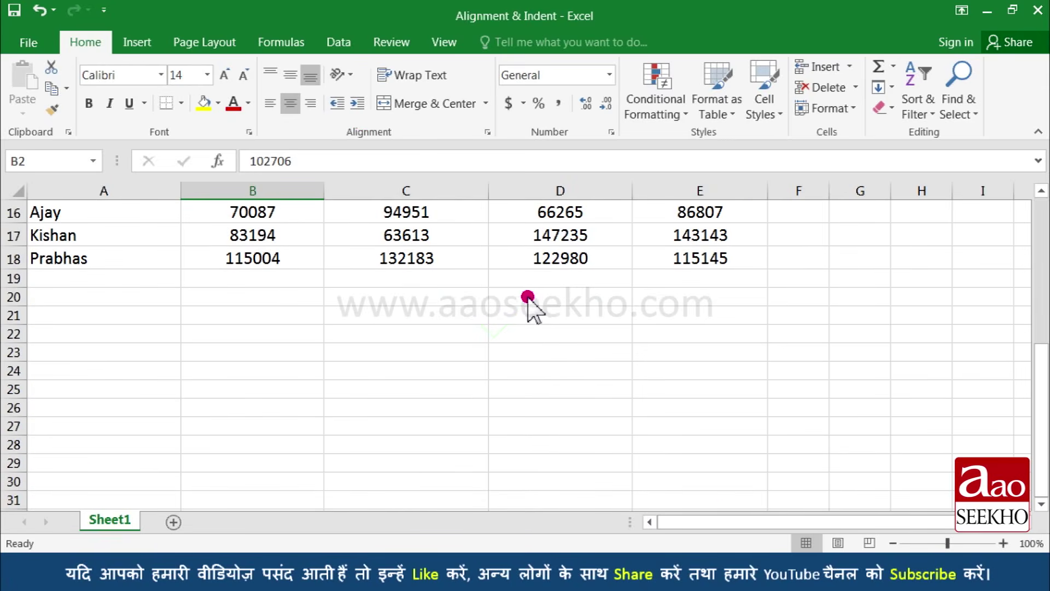
left_click(526, 294)
left_click(227, 75)
left_click(227, 75)
type("Au")
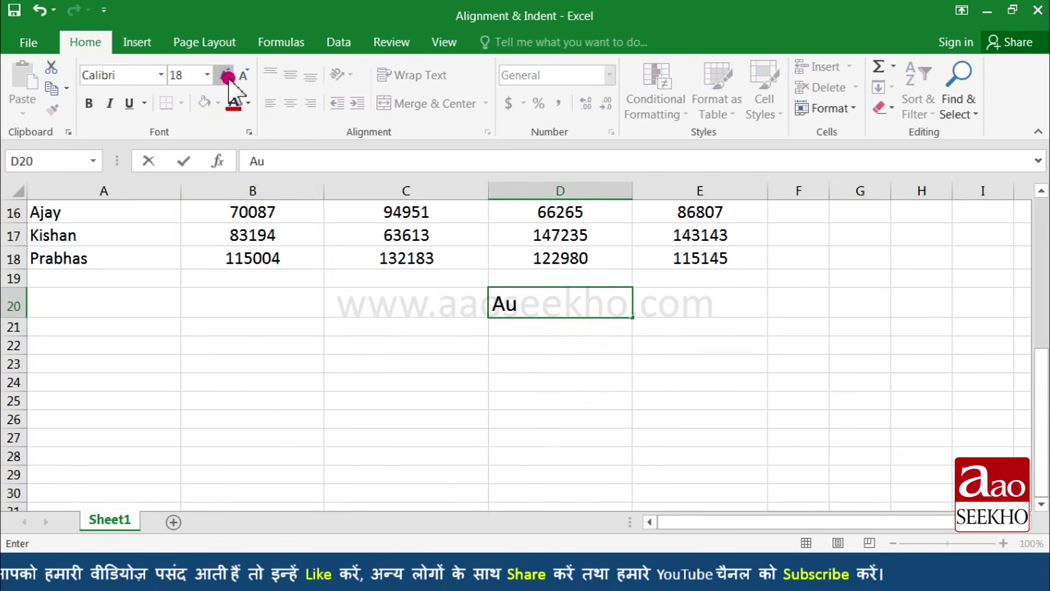
type("thorised Signature")
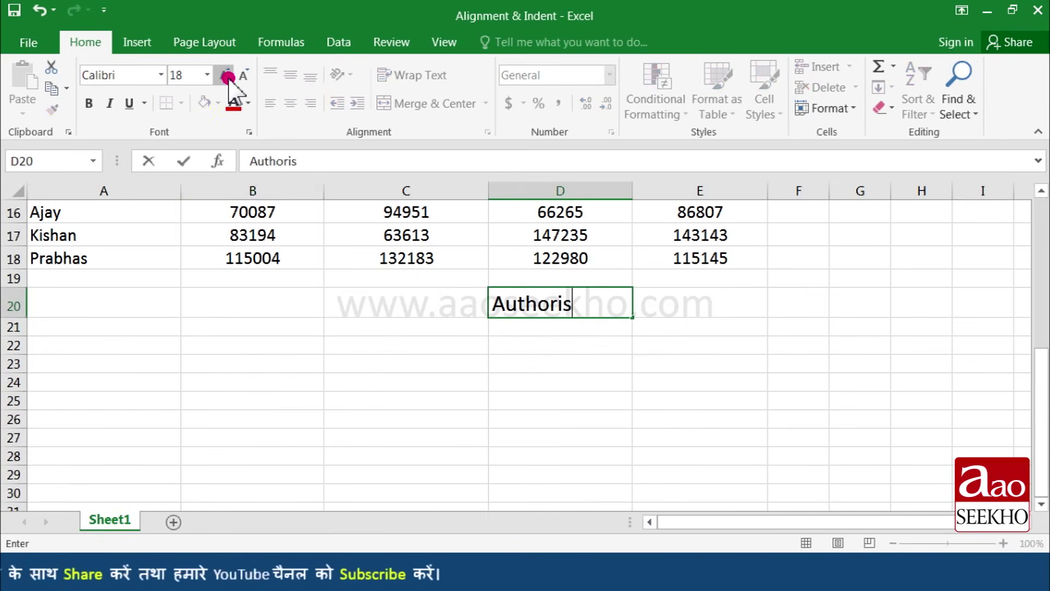
key("Return")
Try center alignment on the "Authorised Signature" text in D20, and set it to left alignment
left_click(541, 310)
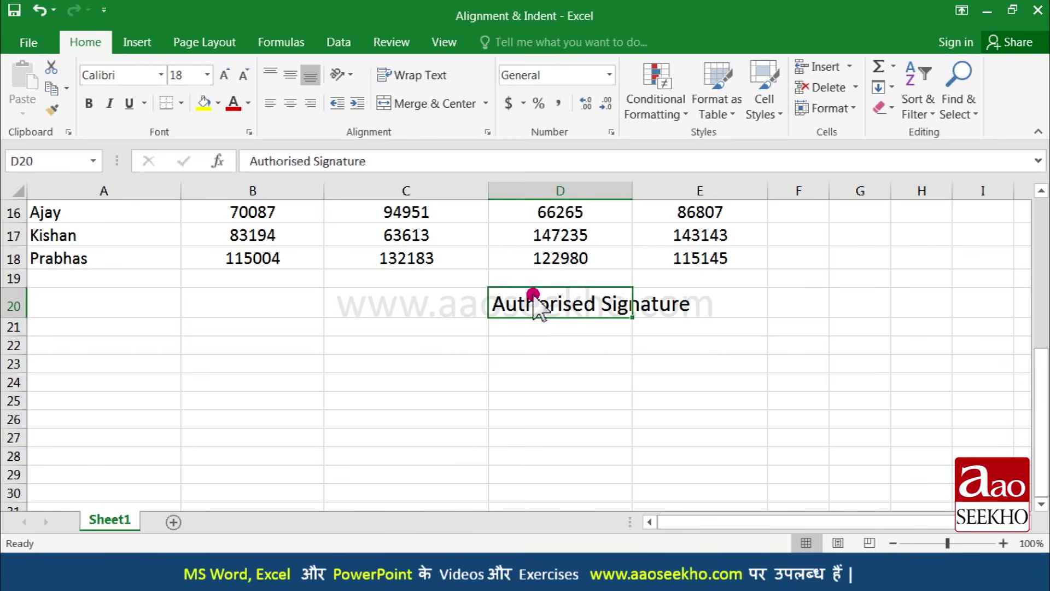
left_click(304, 109)
left_click(289, 104)
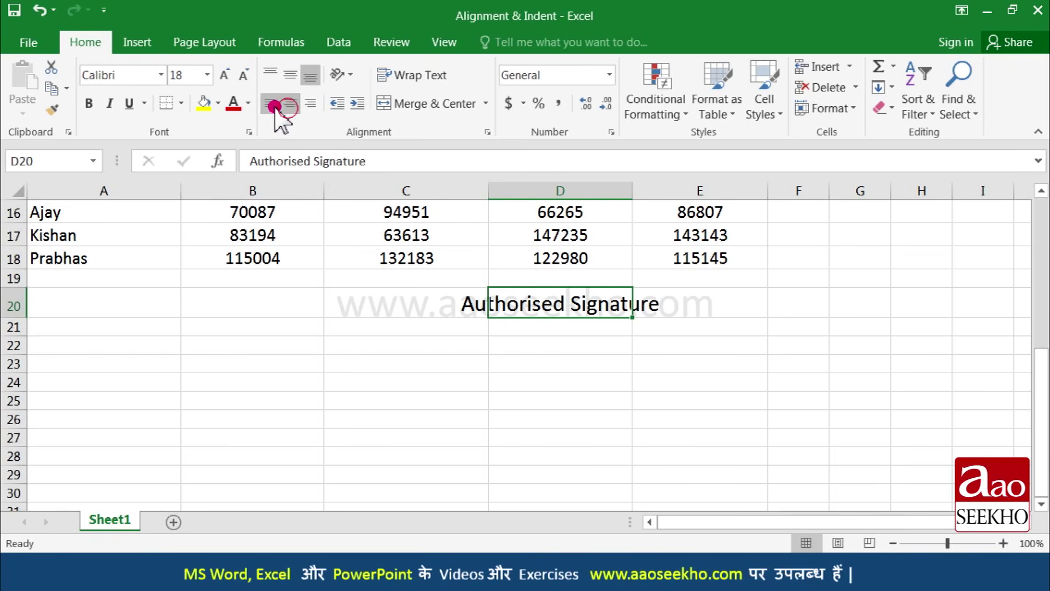
left_click(273, 105)
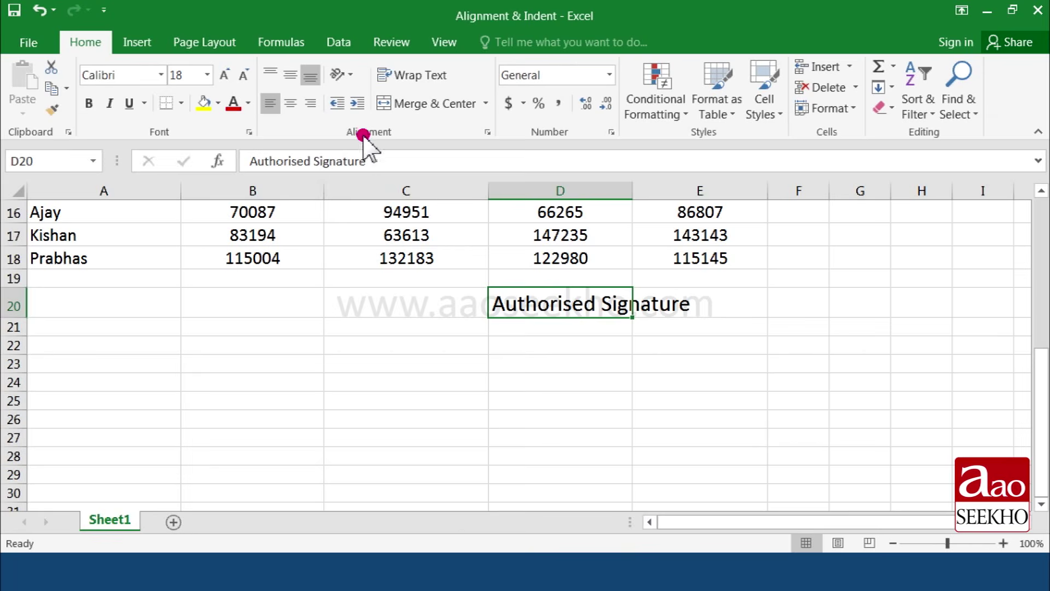
Increase the indent of the left-aligned text in D20 by four levels
left_click(357, 109)
left_click(356, 109)
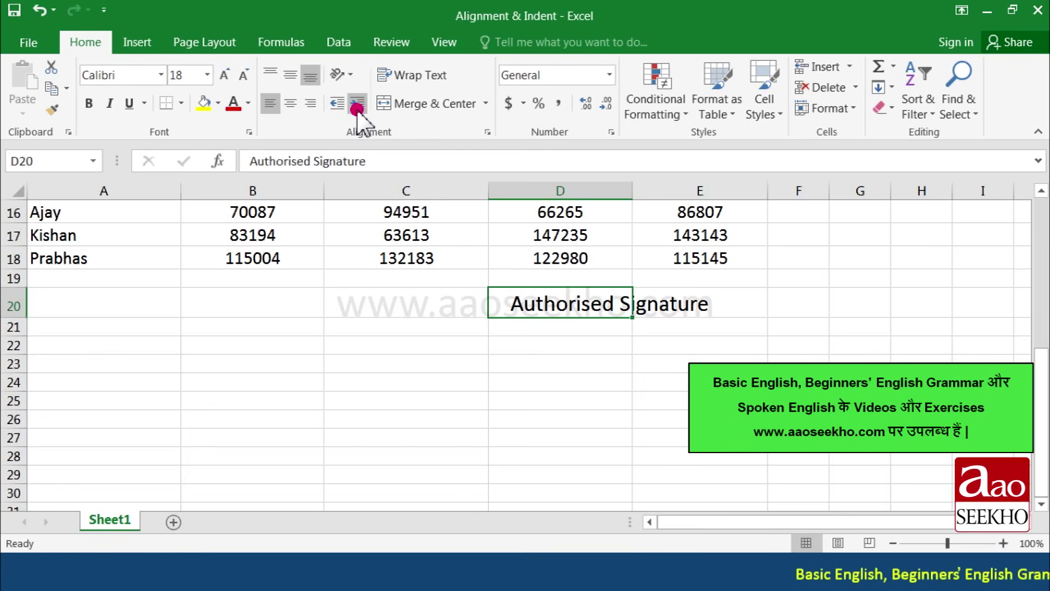
left_click(356, 109)
left_click(356, 109)
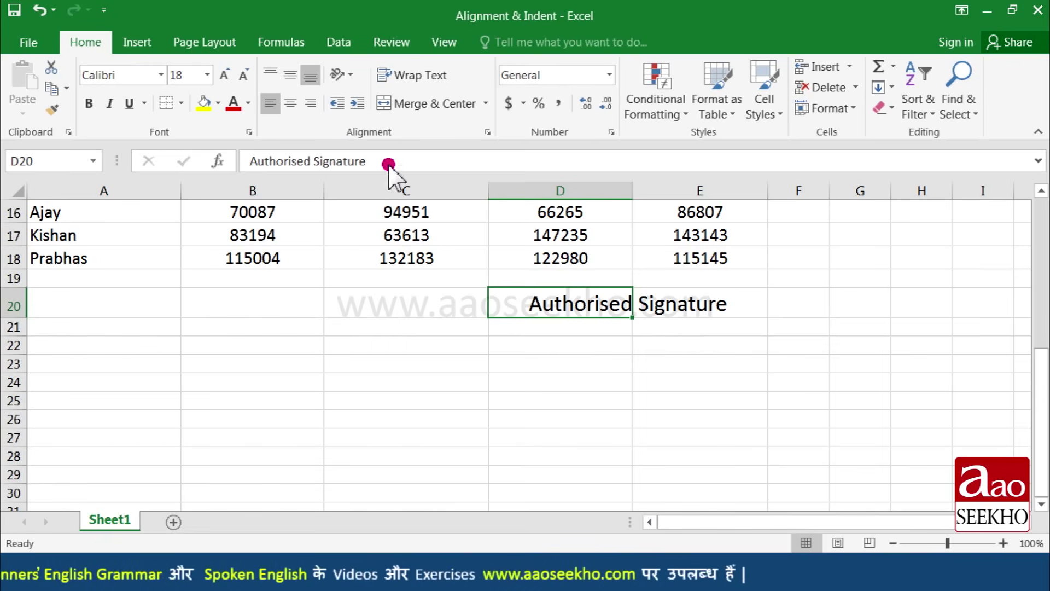
Right-align the text in D20 and increase its indent by seven more levels
left_click(311, 103)
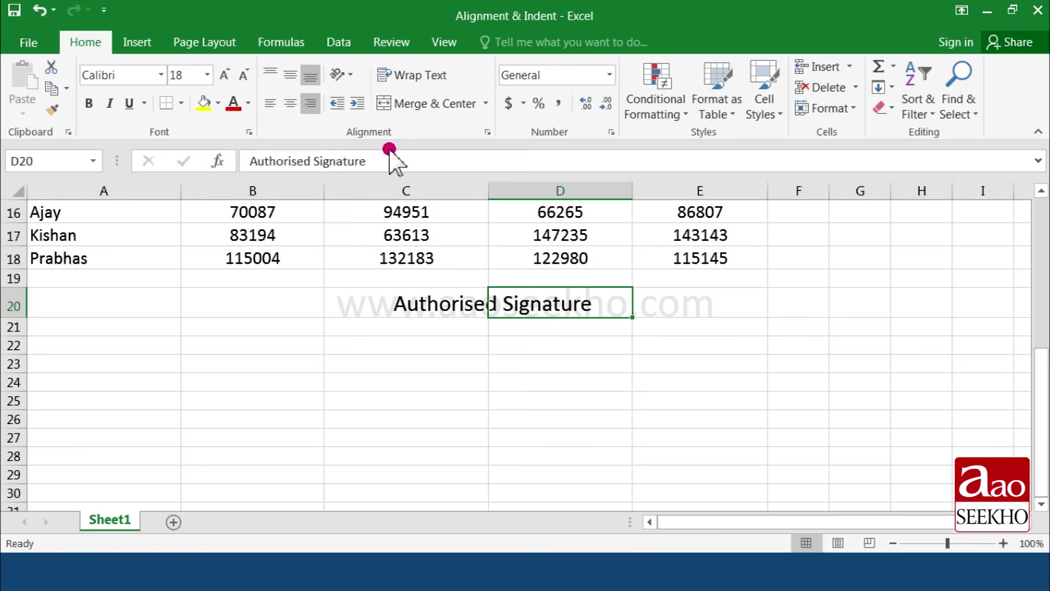
left_click(359, 105)
left_click(359, 105)
left_click(360, 105)
left_click(359, 105)
left_click(359, 105)
left_click(359, 105)
left_click(359, 105)
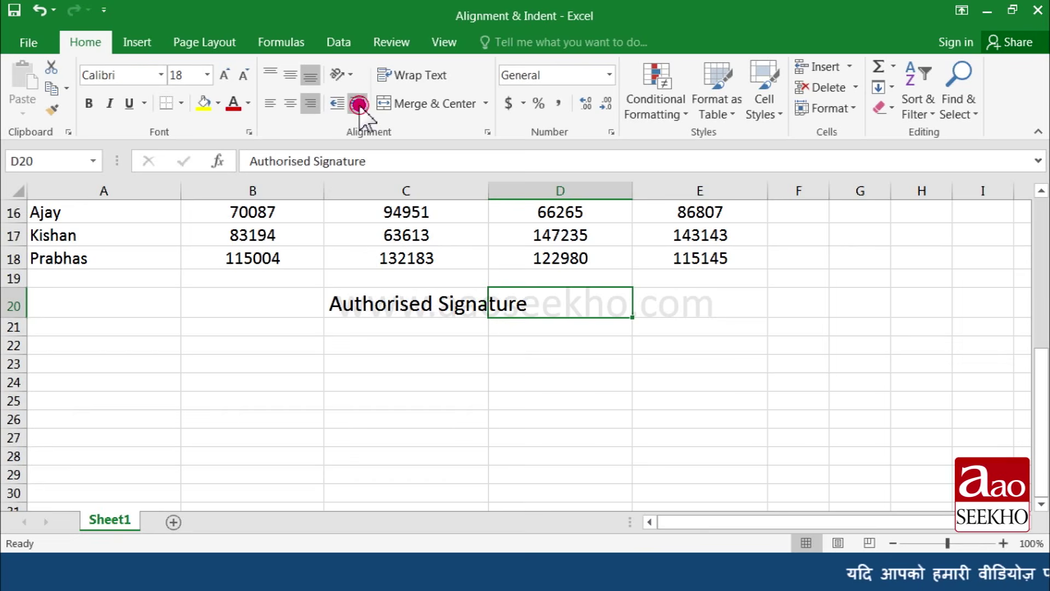
left_click(513, 307)
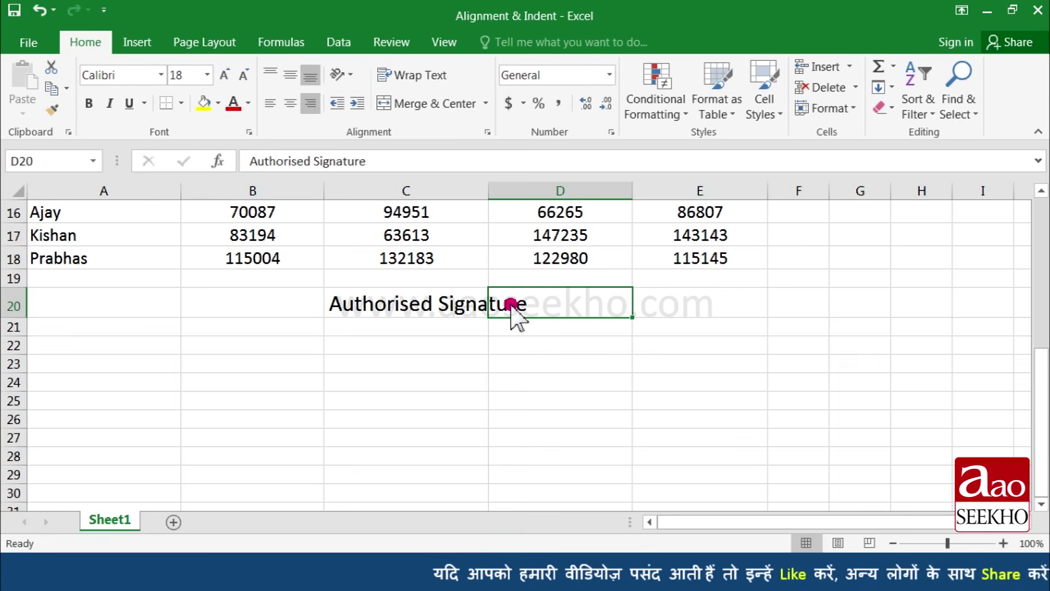
Left-align the text in D20 again and decrease its indent by seven levels
left_click(269, 103)
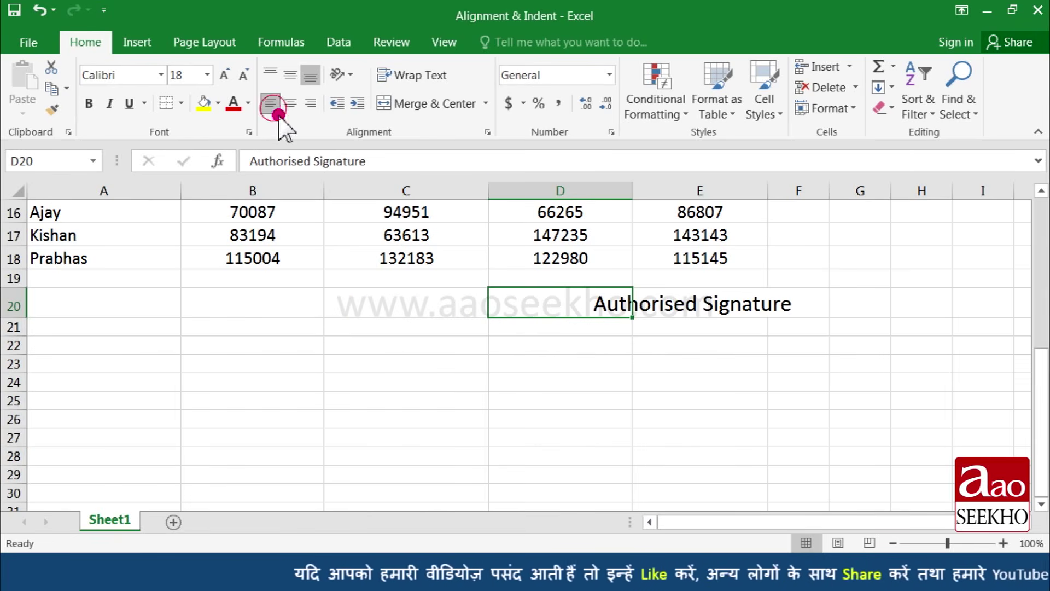
left_click(338, 104)
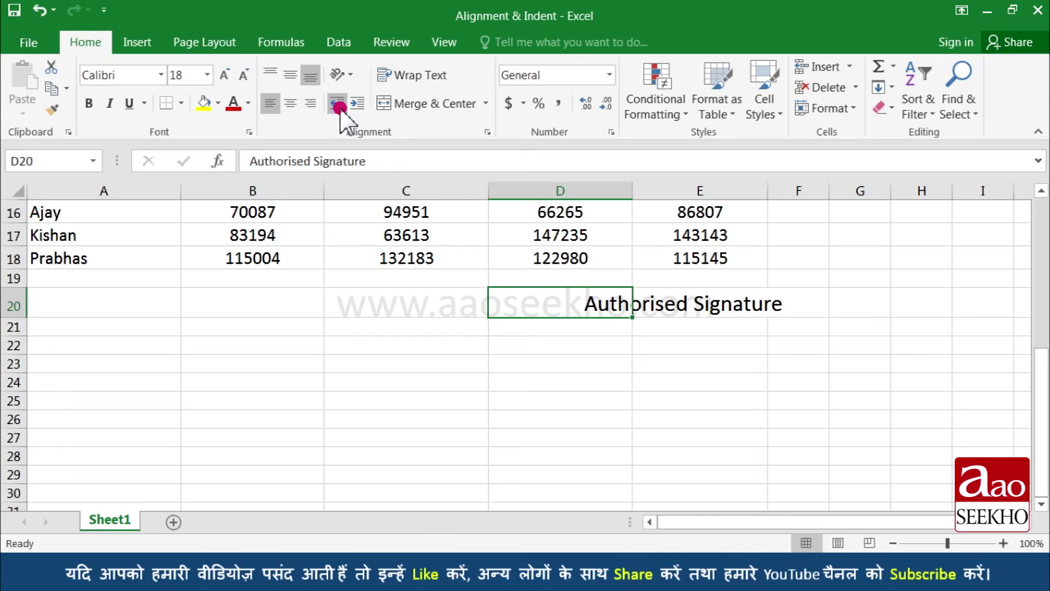
left_click(339, 106)
left_click(339, 107)
left_click(339, 108)
left_click(339, 107)
left_click(339, 107)
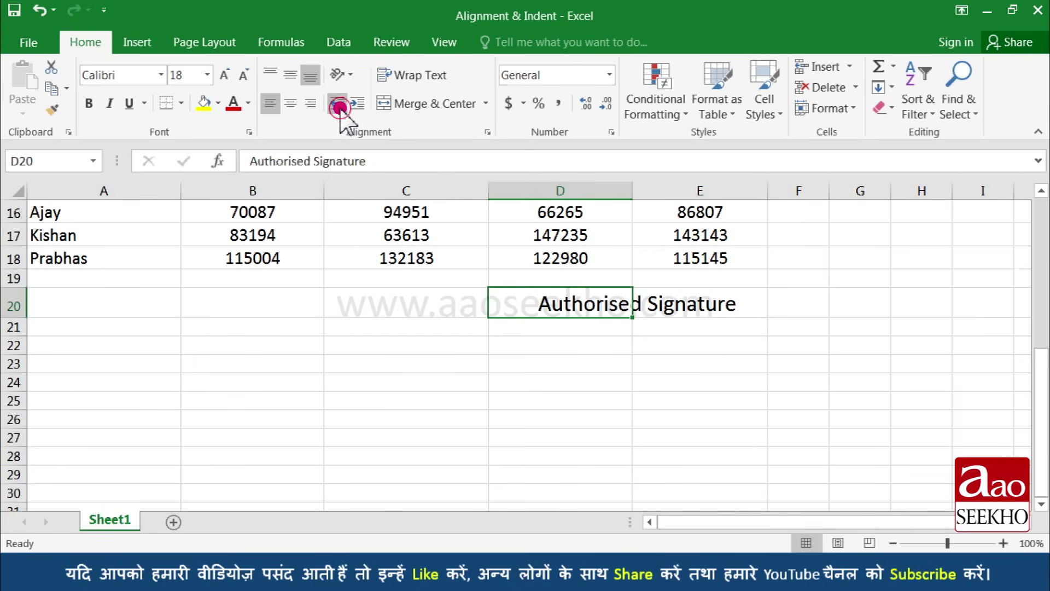
left_click(339, 107)
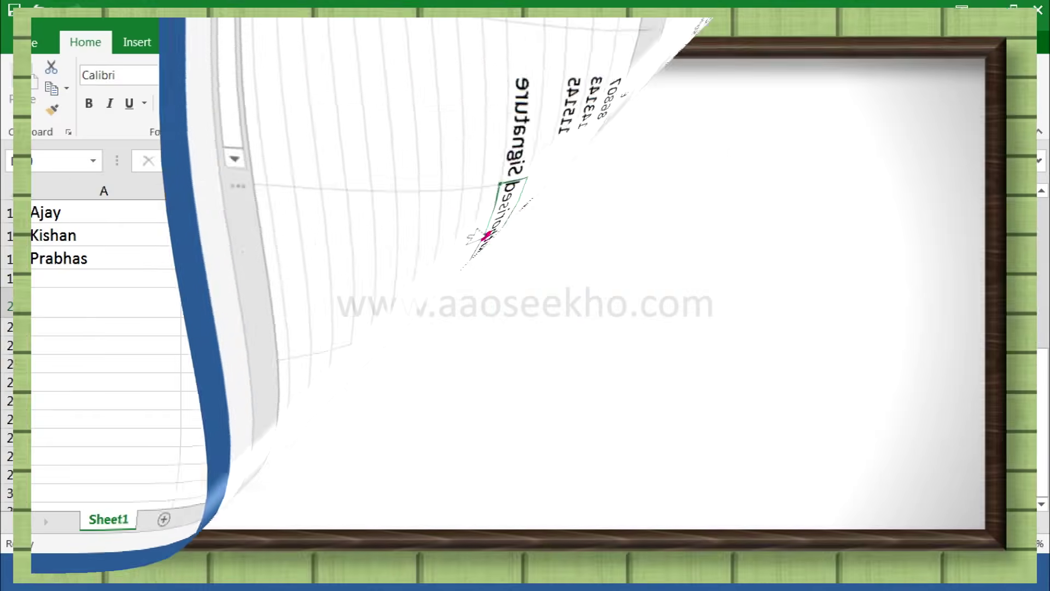